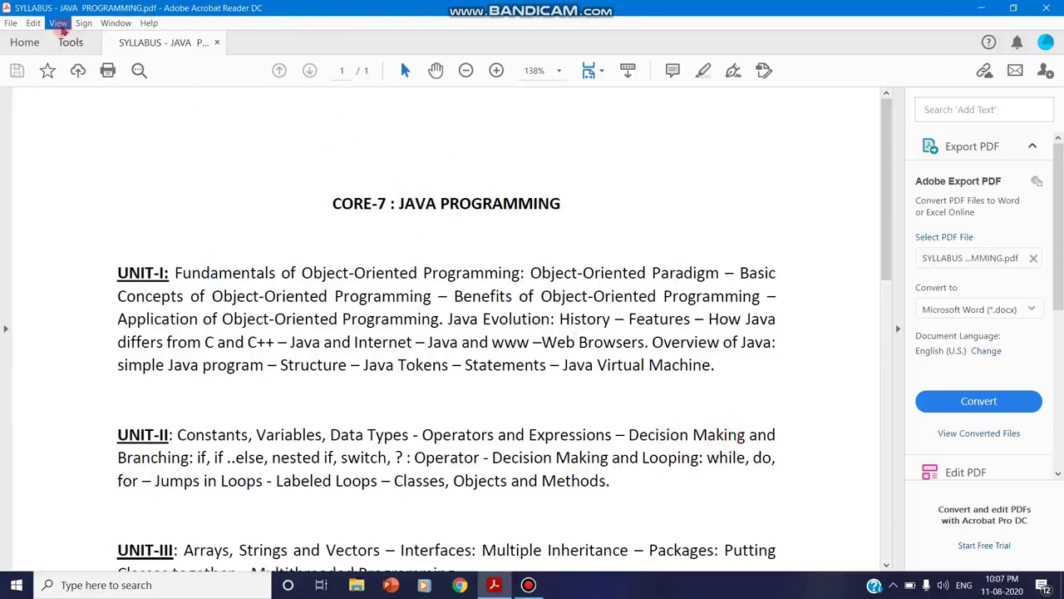
- Open the Comment tools via View > Tools and select the red freehand Pencil tool
left_click(58, 23)
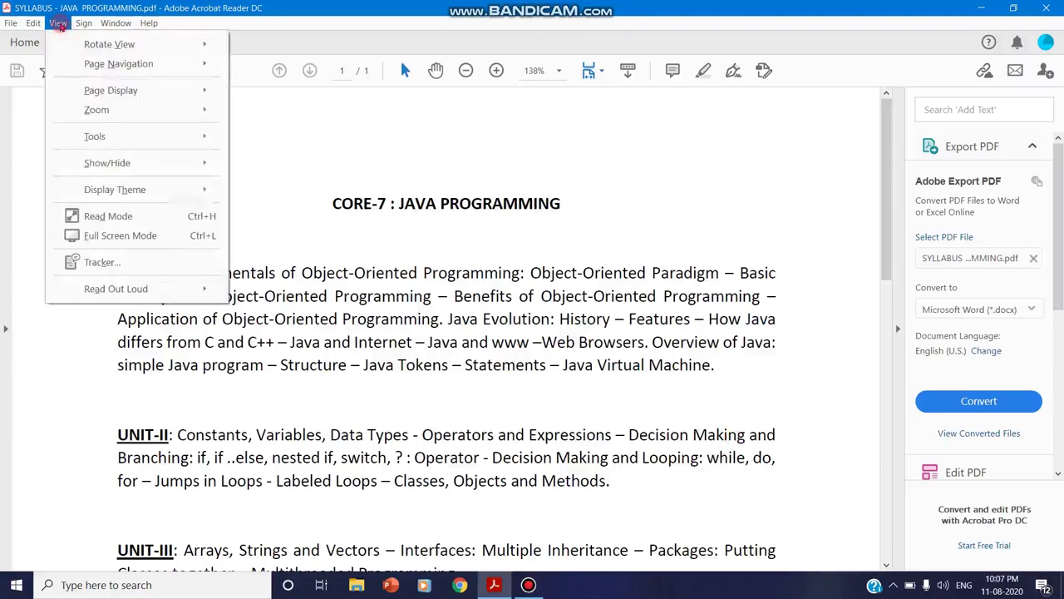
mouse_move(150, 138)
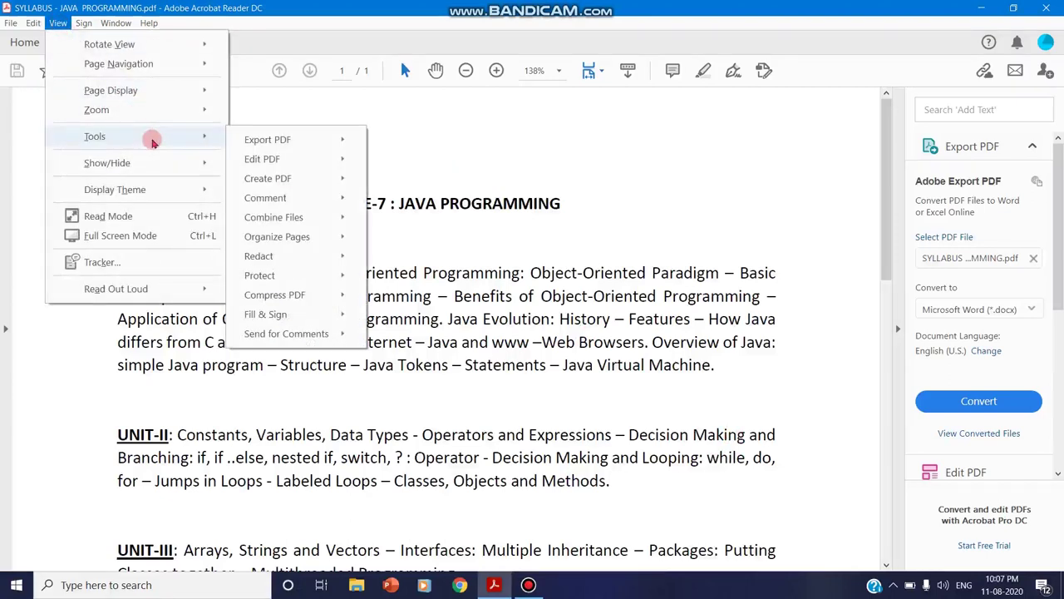
mouse_move(261, 200)
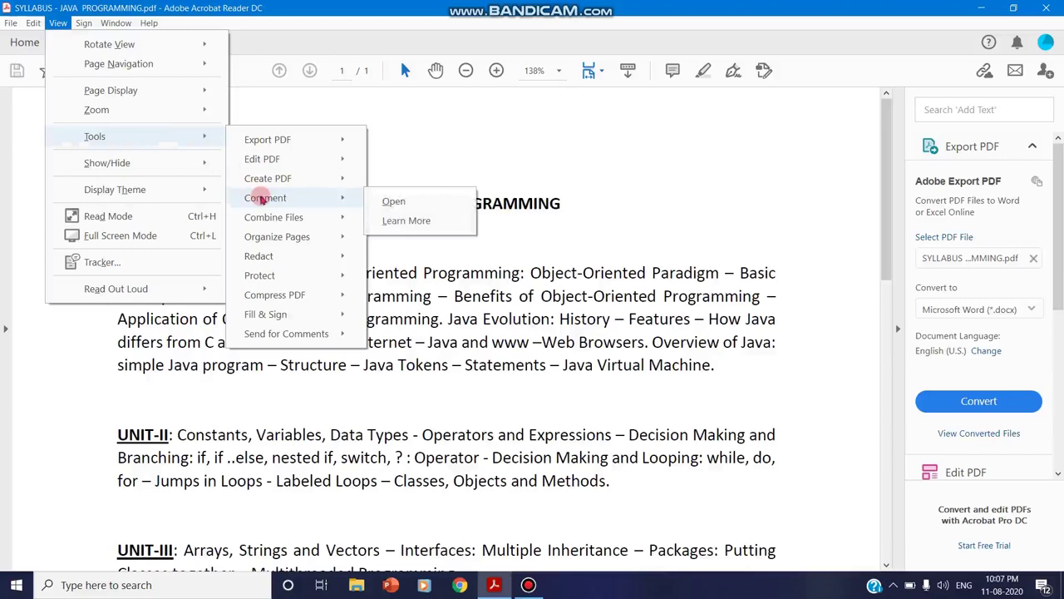
left_click(386, 201)
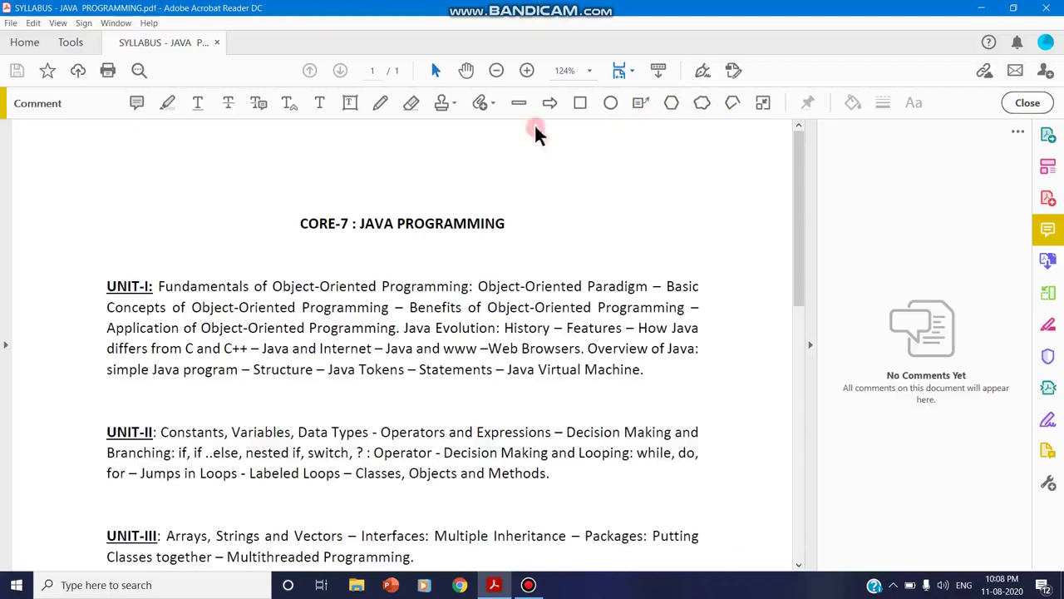
left_click(380, 105)
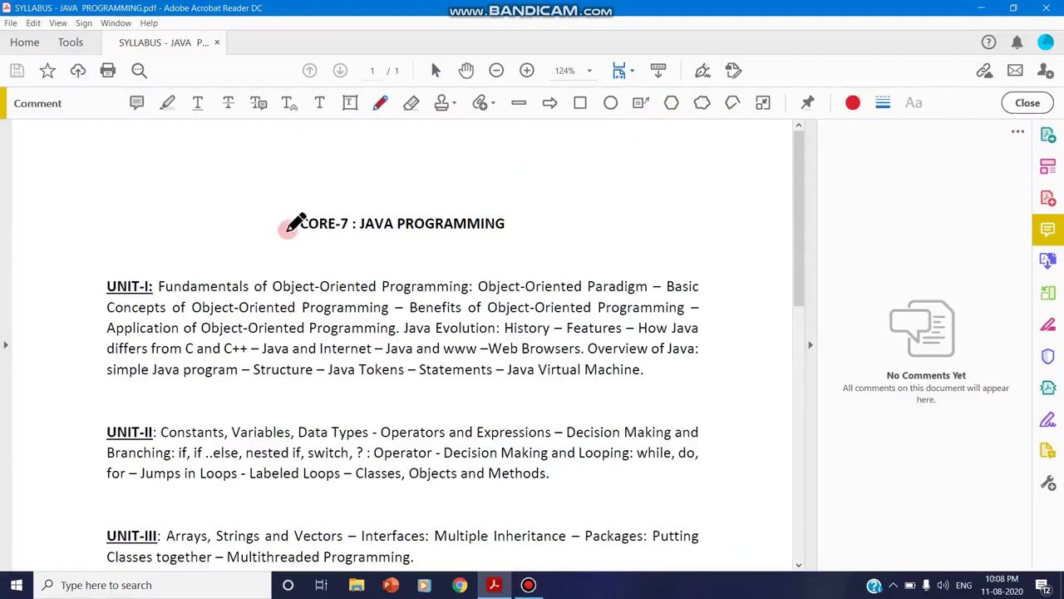
- Draw a red freehand loop around the CORE-7 : JAVA PROGRAMMING title and collapse the comment list
mouse_move(289, 212)
left_mouse_down()
mouse_move(291, 239)
mouse_move(450, 250)
mouse_move(503, 242)
mouse_move(516, 201)
mouse_move(320, 200)
mouse_move(288, 214)
left_mouse_up()
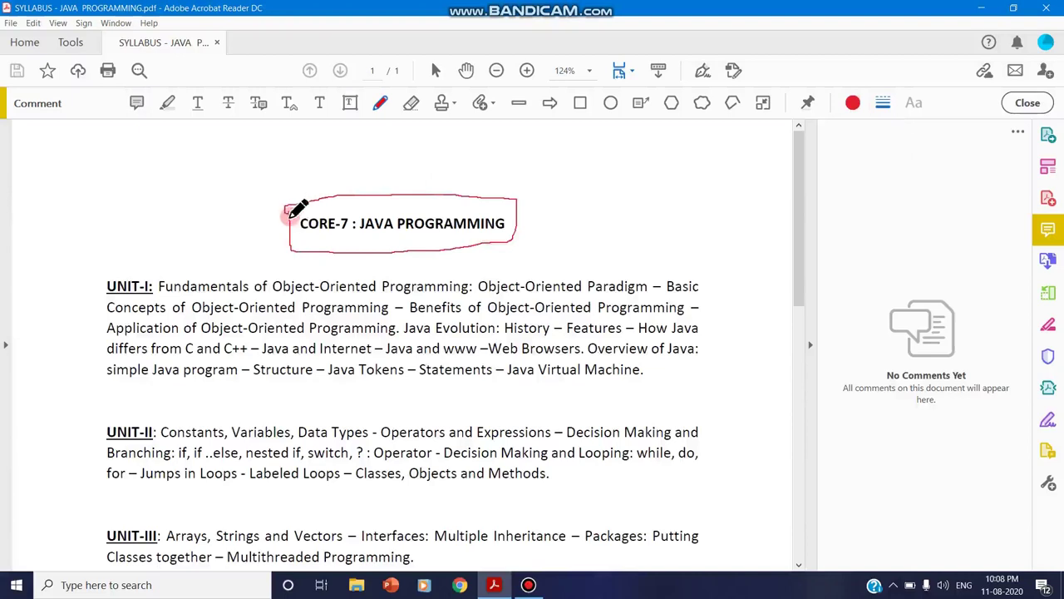
left_click_drag(288, 214, 288, 214)
left_click(1016, 138)
left_click(1000, 158)
left_click(1018, 135)
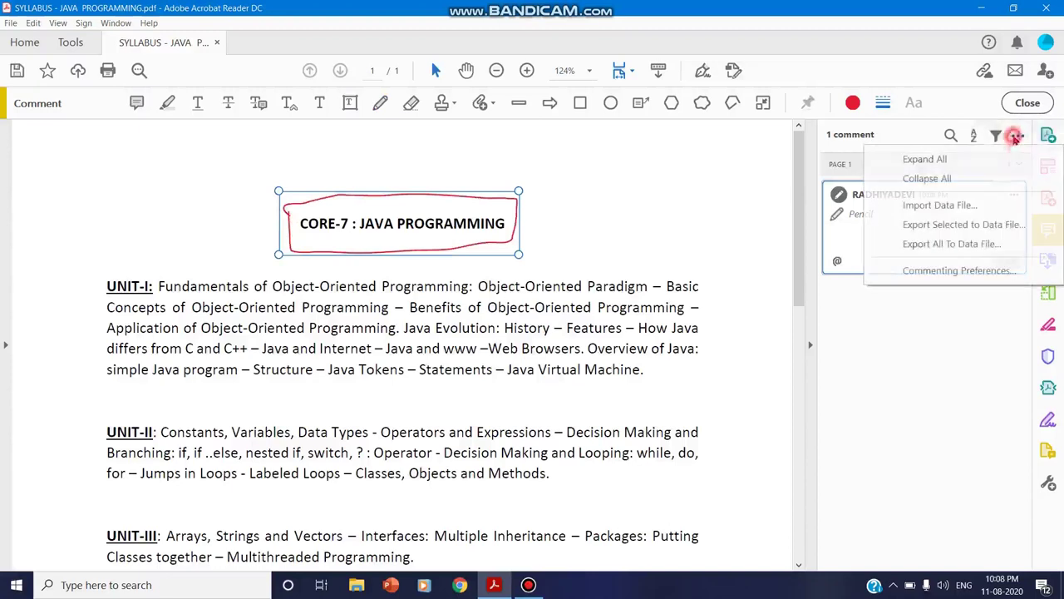
left_click(952, 177)
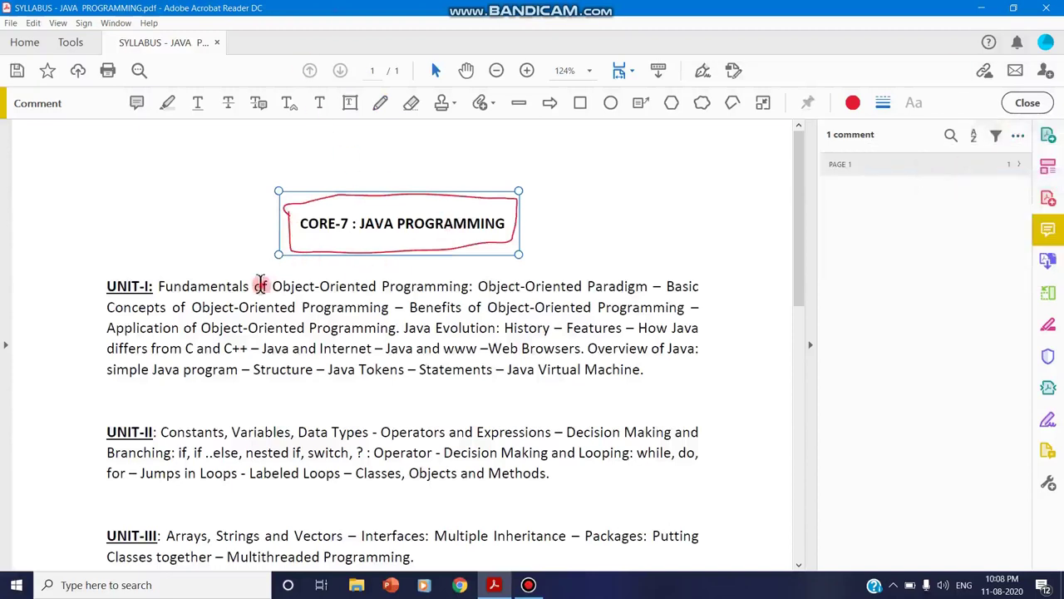
left_click(261, 285)
left_click(381, 102)
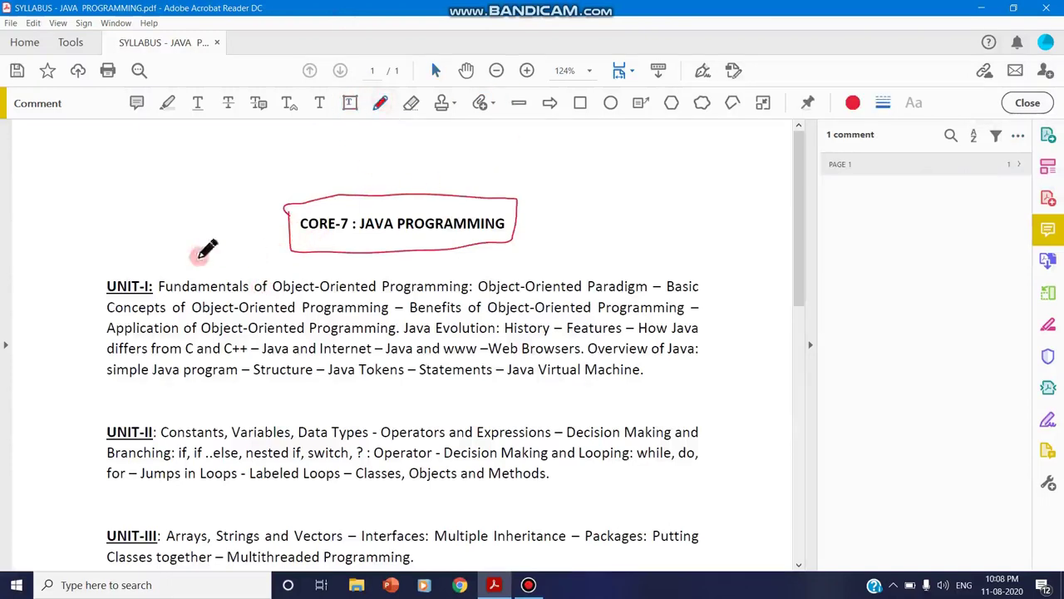
- Circle UNIT-I, UNIT-II and UNIT-III in red, add a brace by UNIT-I, and underline 'Machine.'
mouse_move(111, 271)
left_mouse_down()
mouse_move(100, 290)
mouse_move(156, 306)
mouse_move(137, 274)
mouse_move(110, 277)
left_mouse_up()
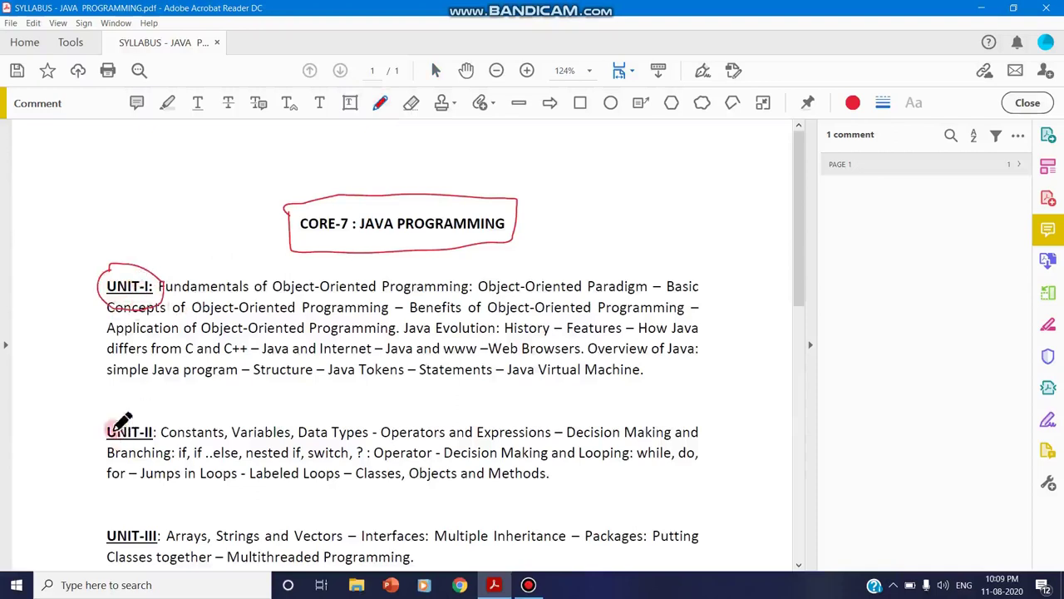
mouse_move(106, 432)
left_mouse_down()
mouse_move(181, 458)
mouse_move(105, 434)
left_mouse_up()
mouse_move(108, 509)
left_mouse_down()
mouse_move(179, 545)
mouse_move(108, 511)
left_mouse_up()
mouse_move(98, 285)
left_mouse_down()
mouse_move(79, 333)
mouse_move(107, 383)
left_mouse_up()
left_click_drag(172, 277, 163, 291)
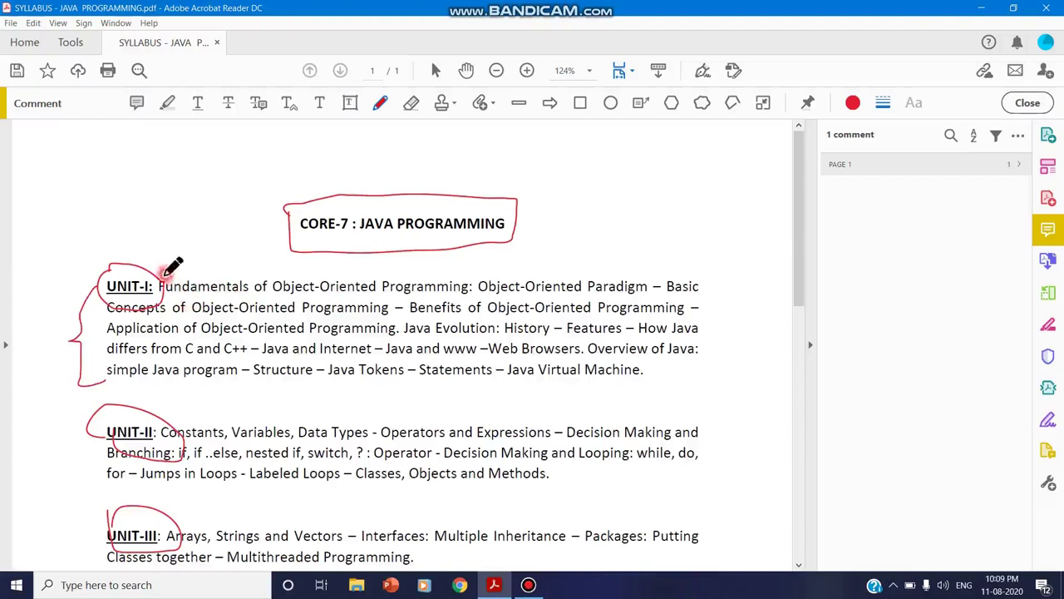
mouse_move(619, 366)
left_mouse_down()
mouse_move(656, 382)
mouse_move(598, 381)
left_mouse_up()
- Circle the UNIT-IV and UNIT-V headings in red further down the page
scroll(466, 399, "down", 3)
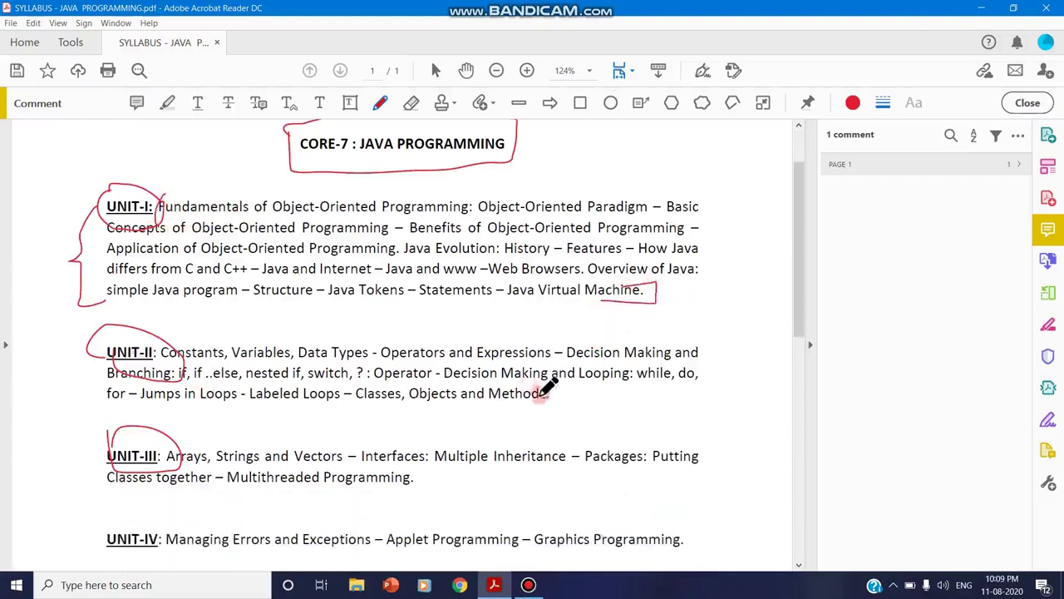
scroll(154, 445, "down", 3)
left_click_drag(125, 443, 154, 489)
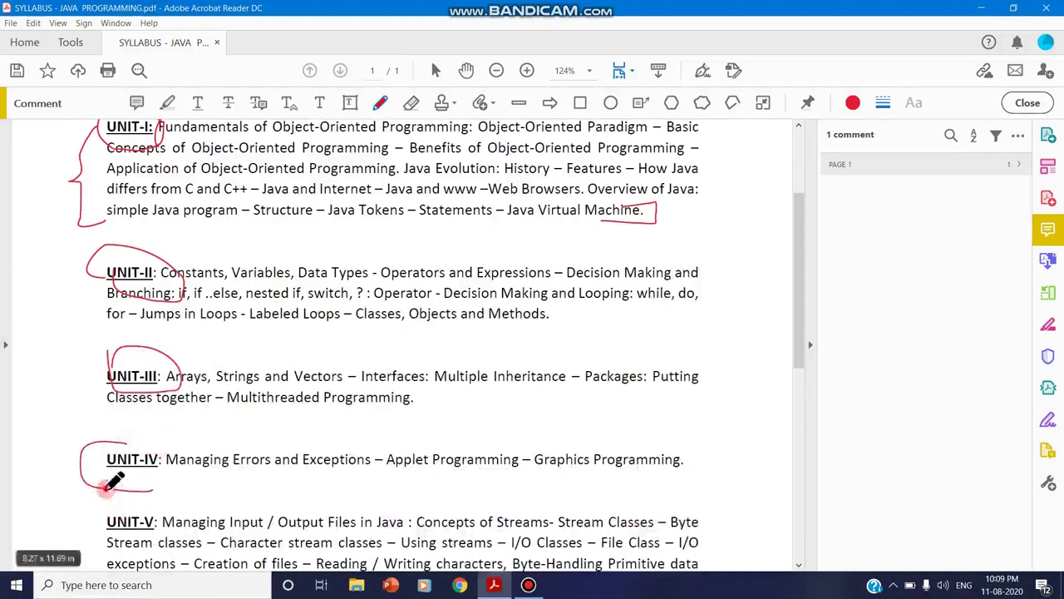
mouse_move(114, 484)
left_mouse_down()
mouse_move(210, 524)
mouse_move(88, 503)
left_mouse_up()
scroll(339, 413, "down", 9)
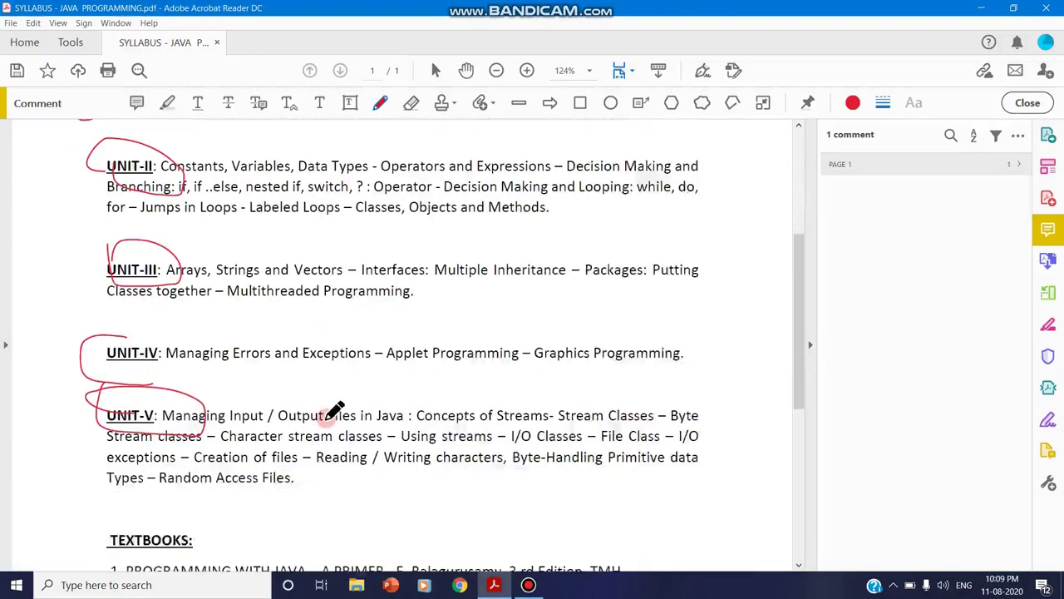
scroll(332, 405, "up", 10)
scroll(333, 405, "up", 5)
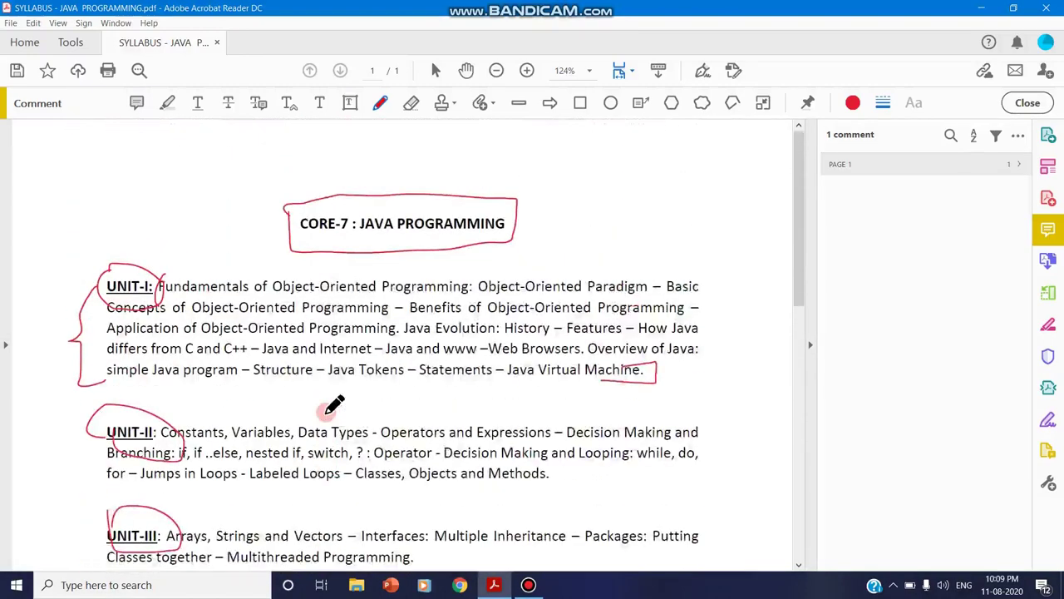
scroll(333, 406, "down", 12)
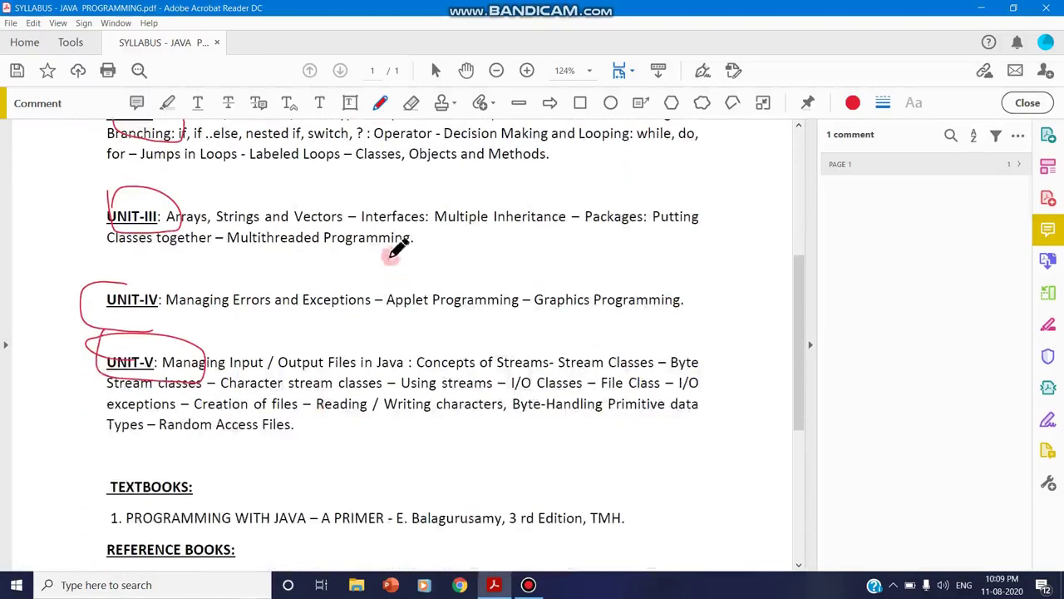
scroll(416, 137, "up", 8)
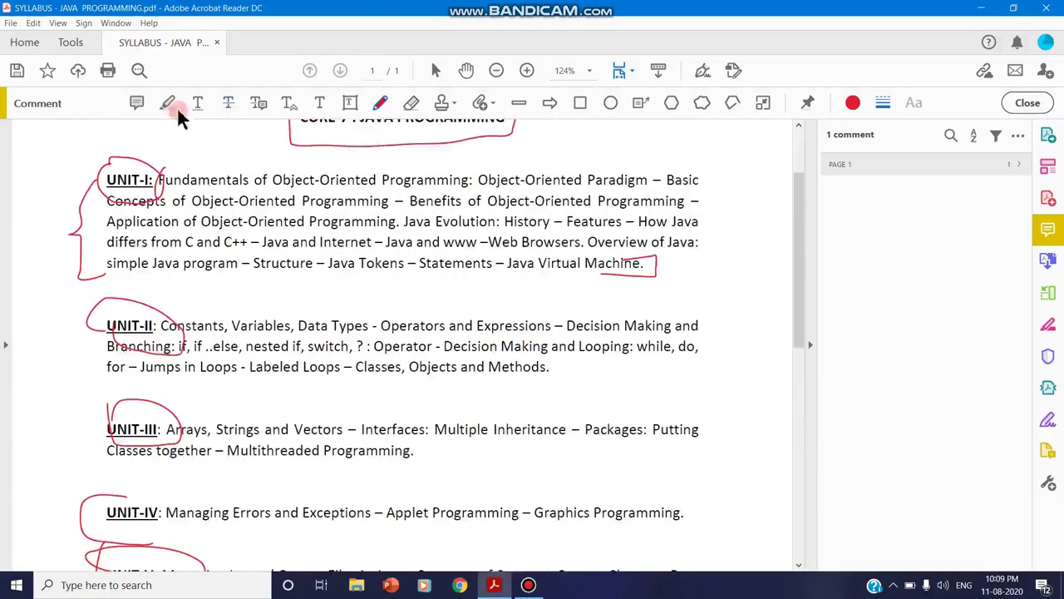
scroll(186, 133, "up", 4)
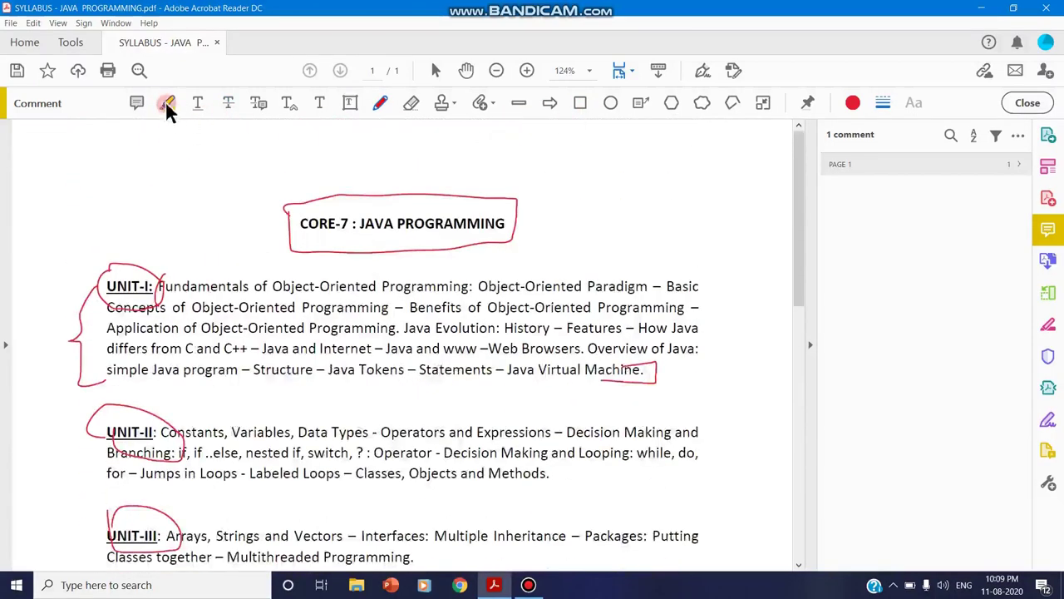
- Highlight the CORE-7 : JAVA PROGRAMMING title in yellow and collapse all comments under PAGE 1
left_click(168, 103)
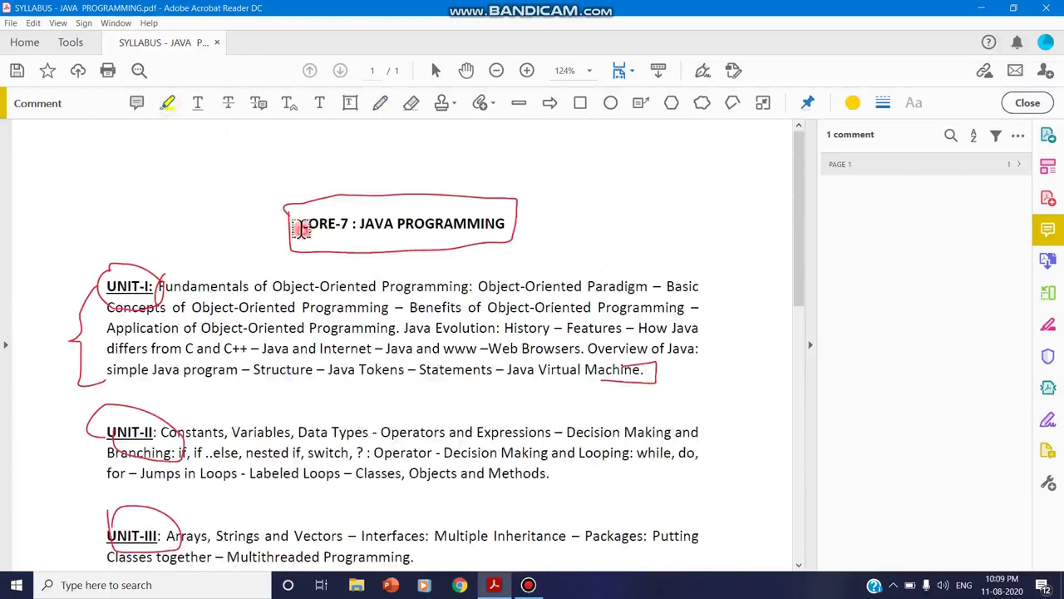
left_click_drag(301, 226, 503, 228)
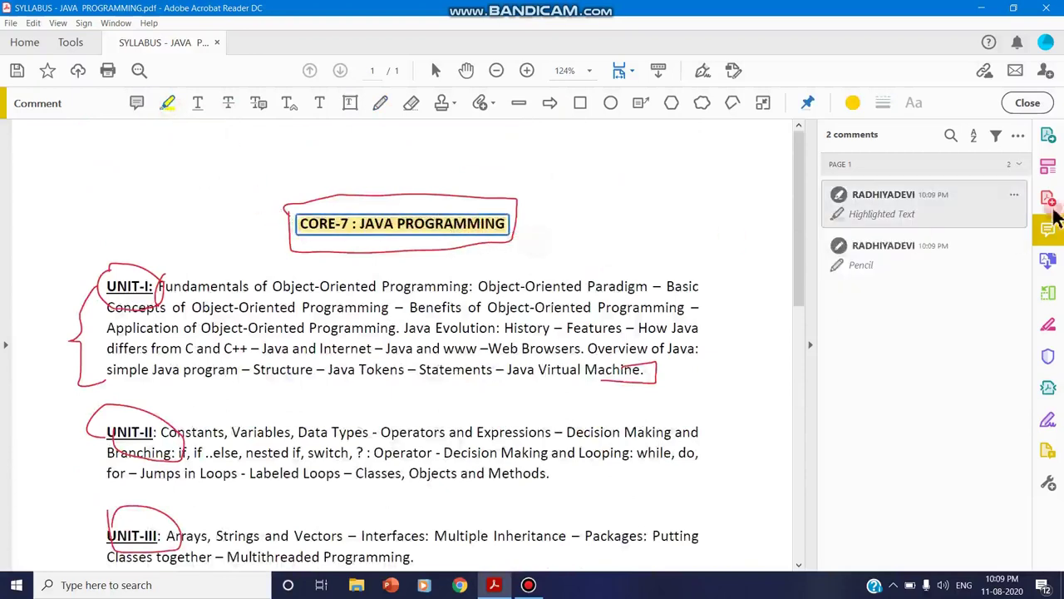
left_click(1018, 135)
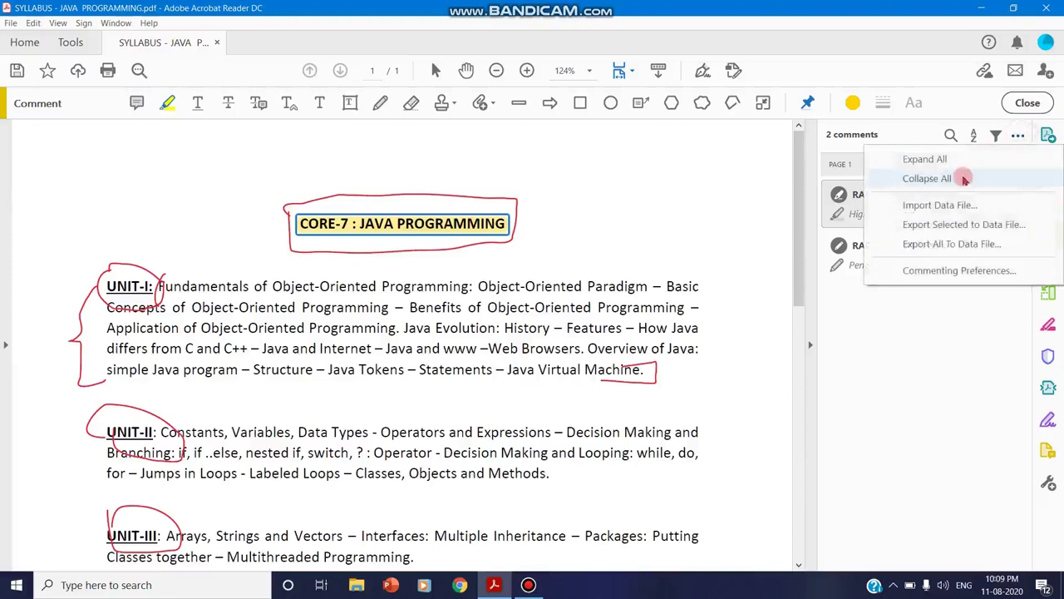
left_click(965, 179)
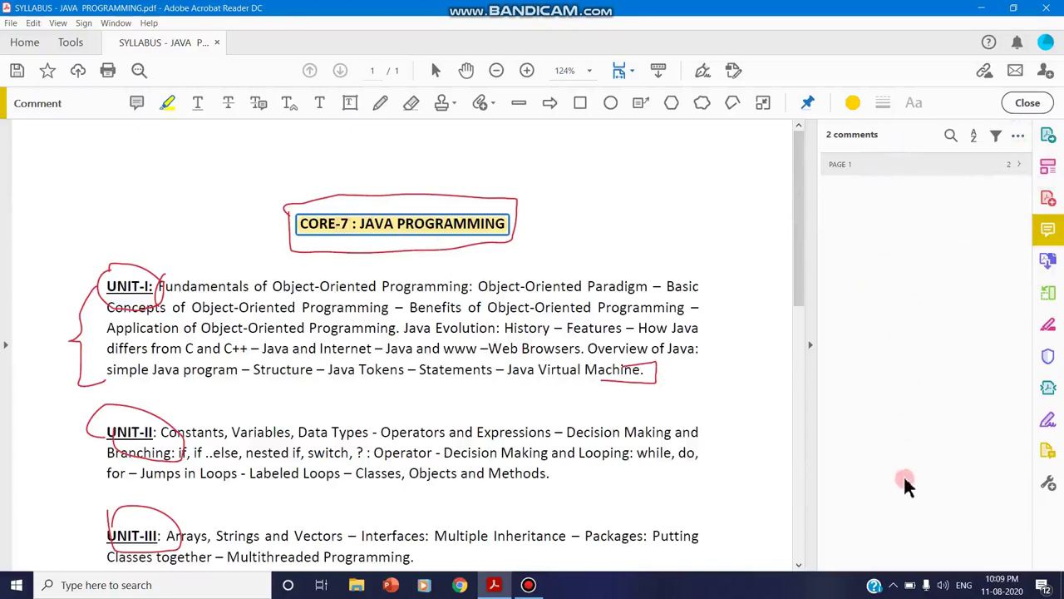
left_click(896, 279)
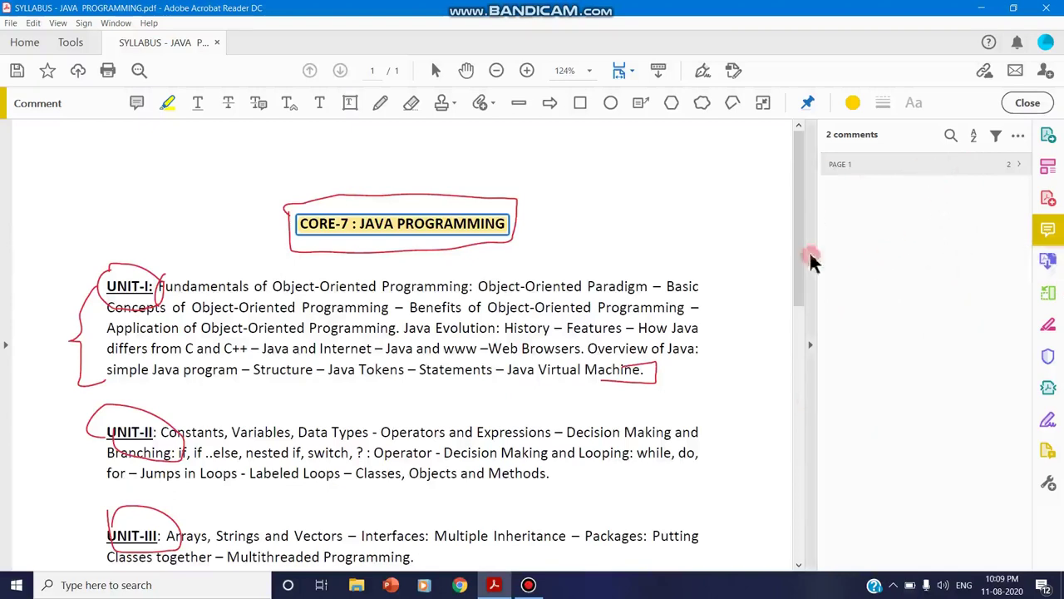
left_click(938, 183)
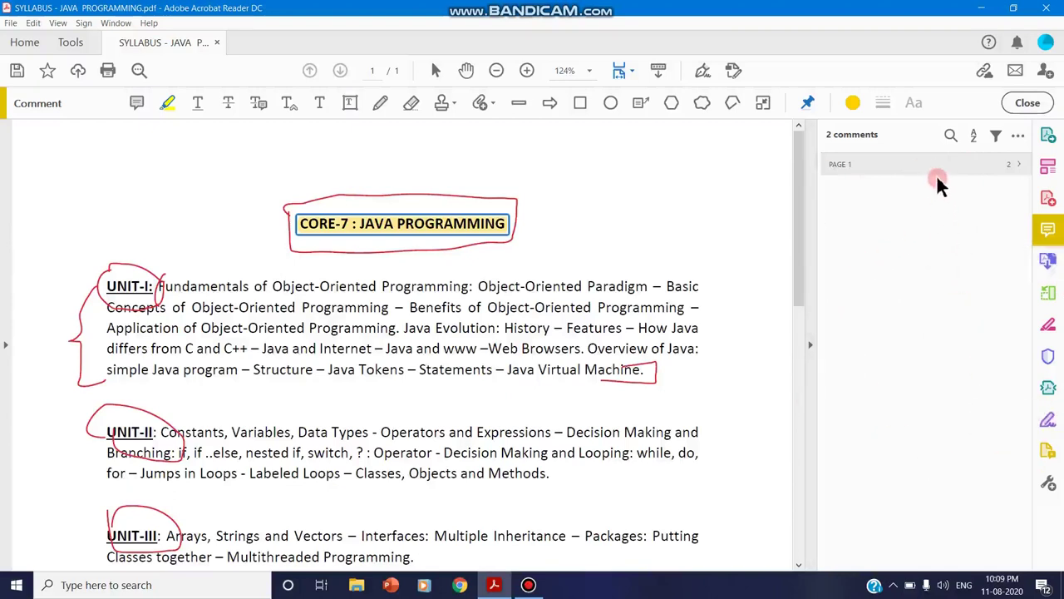
left_click(137, 102)
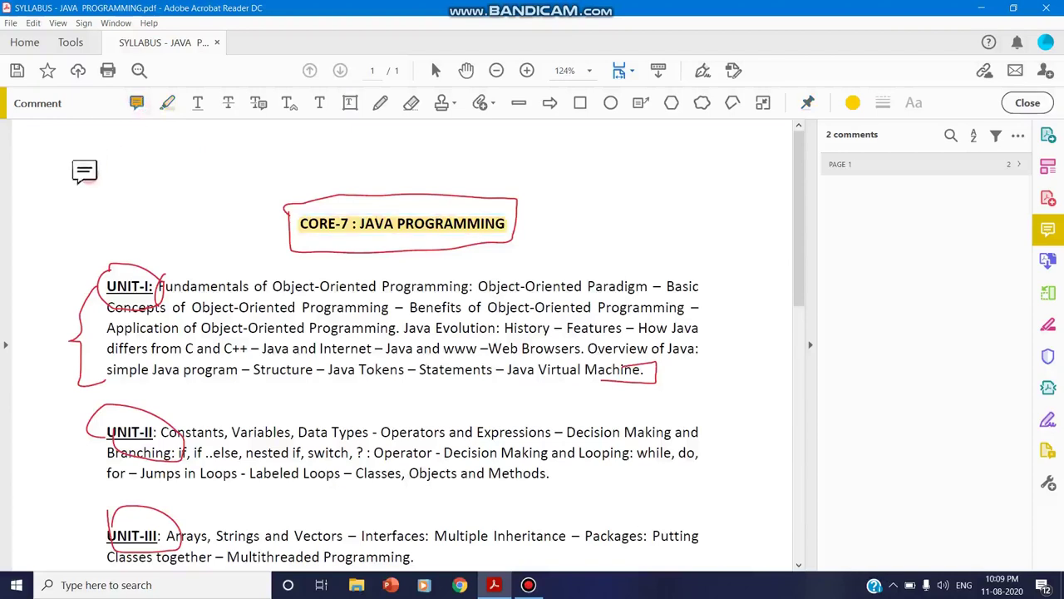
- Post a sticky note reading 'syllabus' at the page's top-left corner
left_click(84, 172)
left_click(704, 204)
type("syllabus")
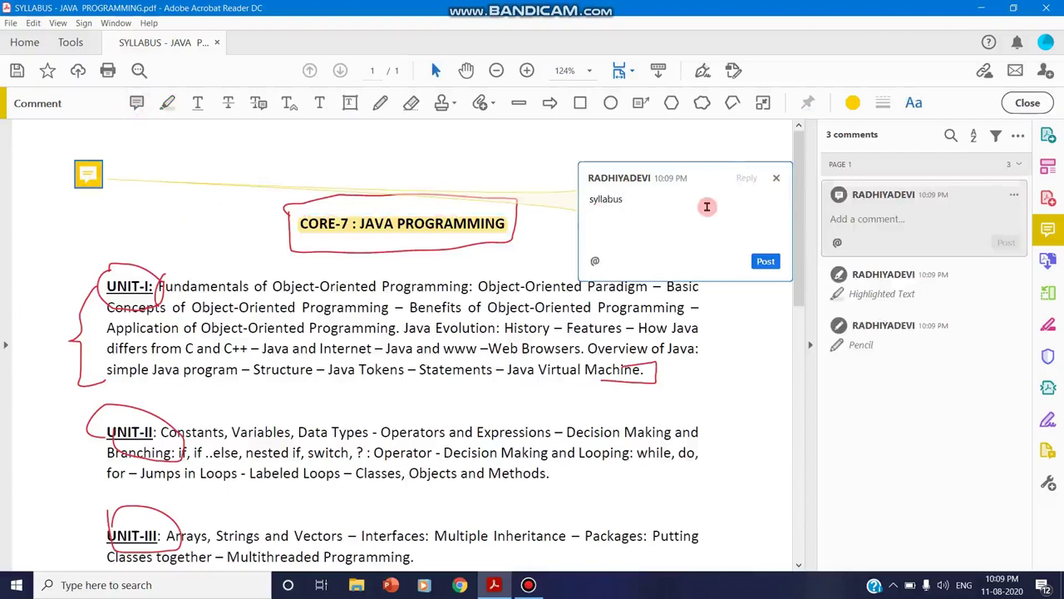
left_click(737, 311)
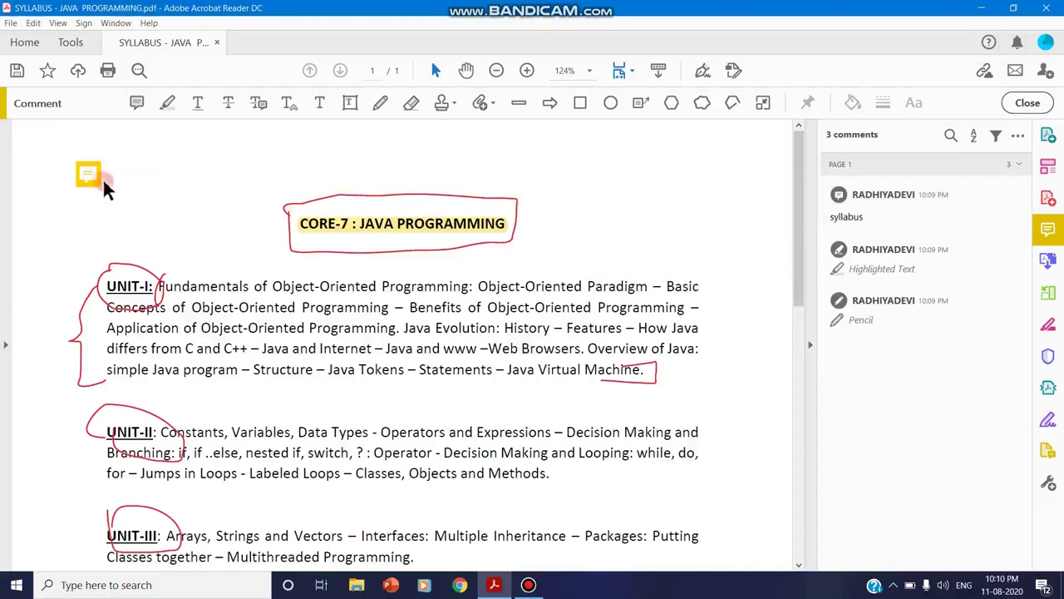
mouse_move(89, 185)
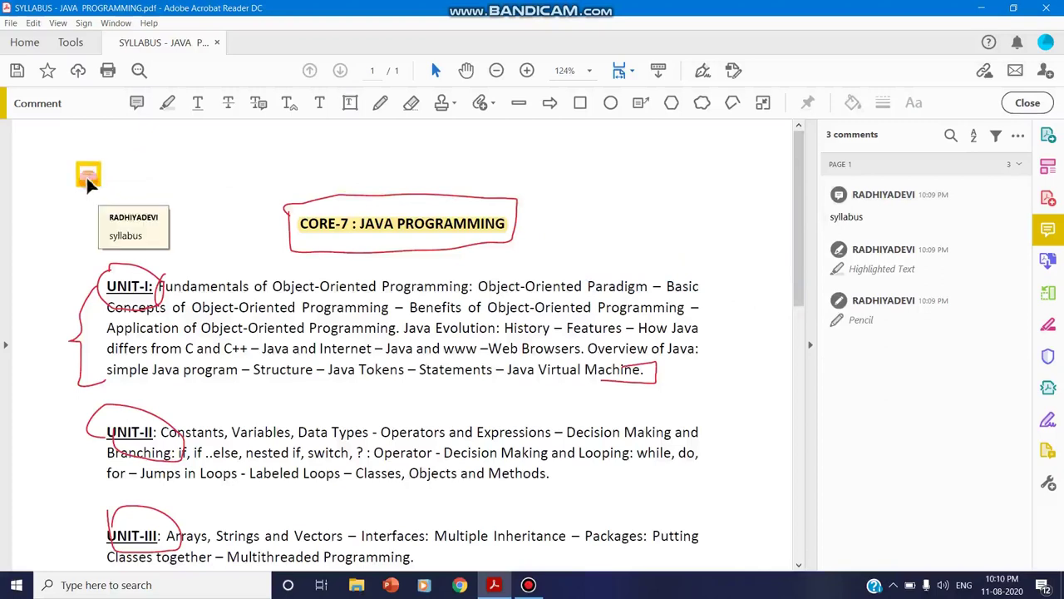
- Strike through 'Fundamentals of Object-Oriented Programming' in UNIT-I and draw a rectangle right of the title
left_click(228, 103)
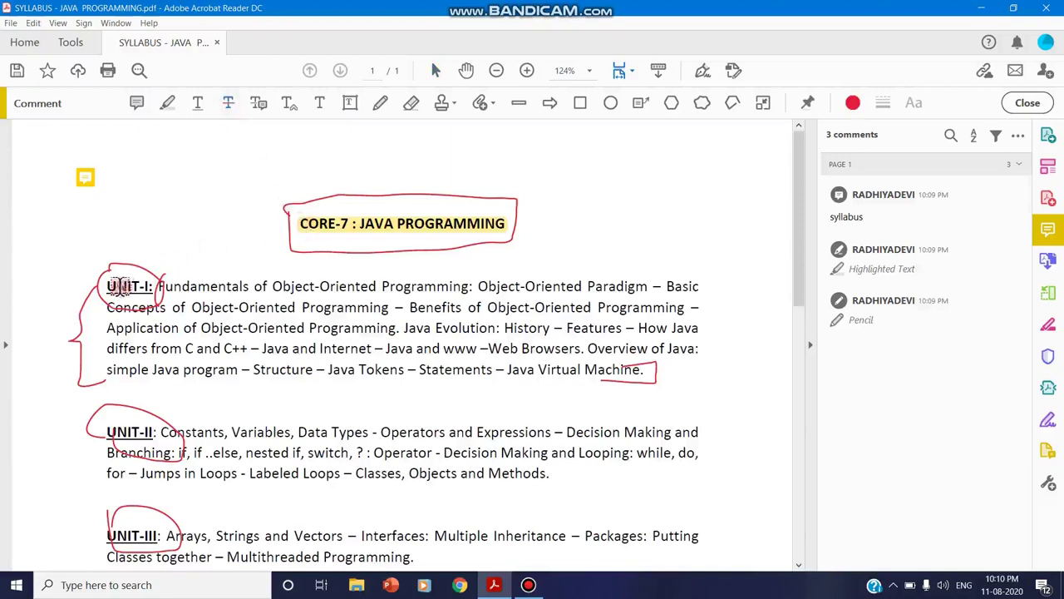
left_click_drag(108, 286, 469, 292)
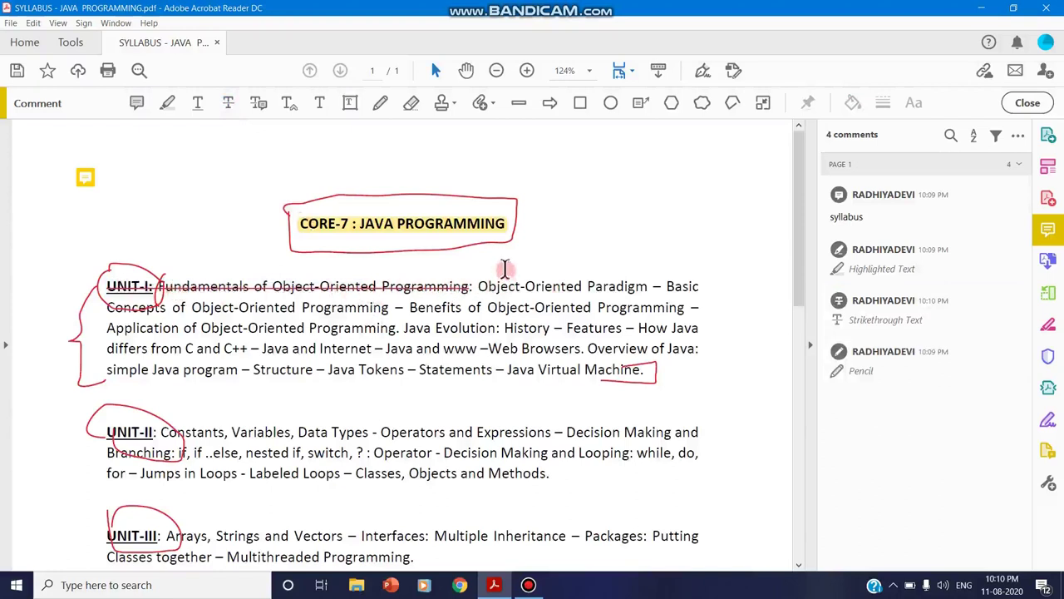
left_click(581, 102)
left_click_drag(582, 167, 686, 246)
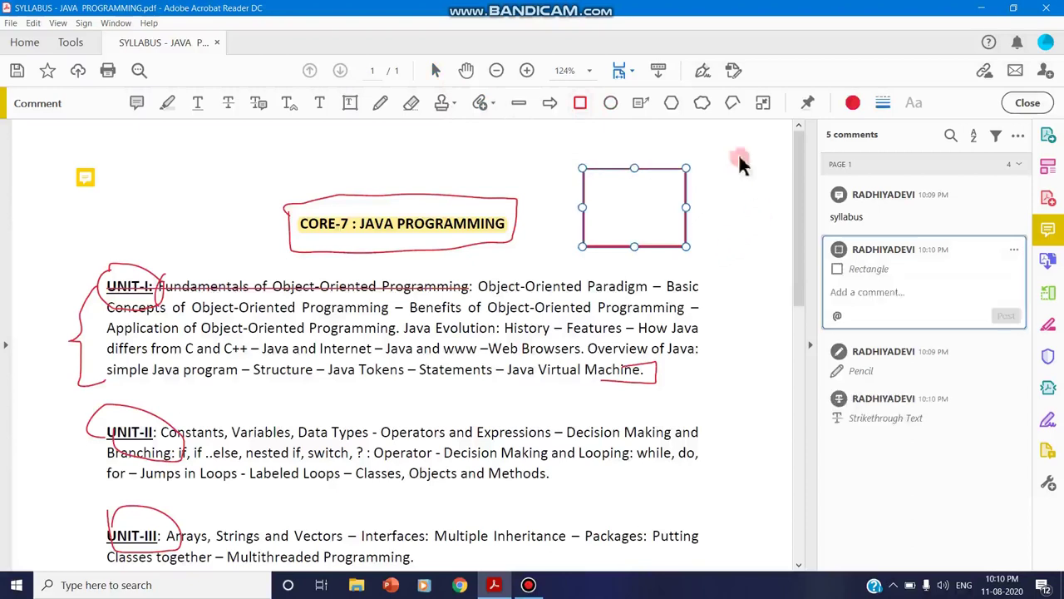
- Draw a red oval beside the UNIT-I paragraph and collapse all comments under PAGE 1
left_click(611, 102)
left_click_drag(731, 292, 789, 399)
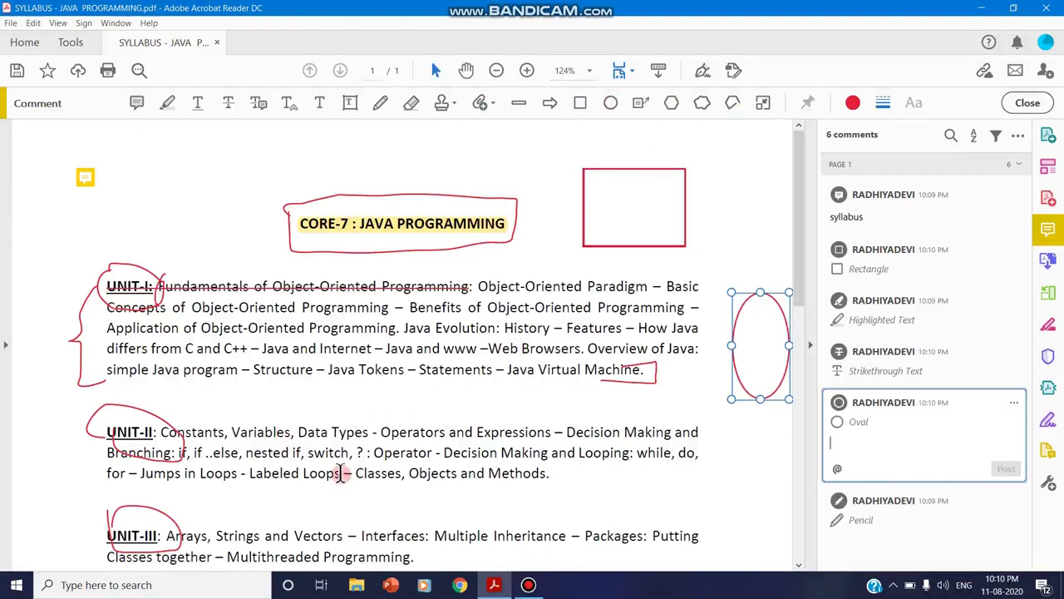
left_click(1021, 139)
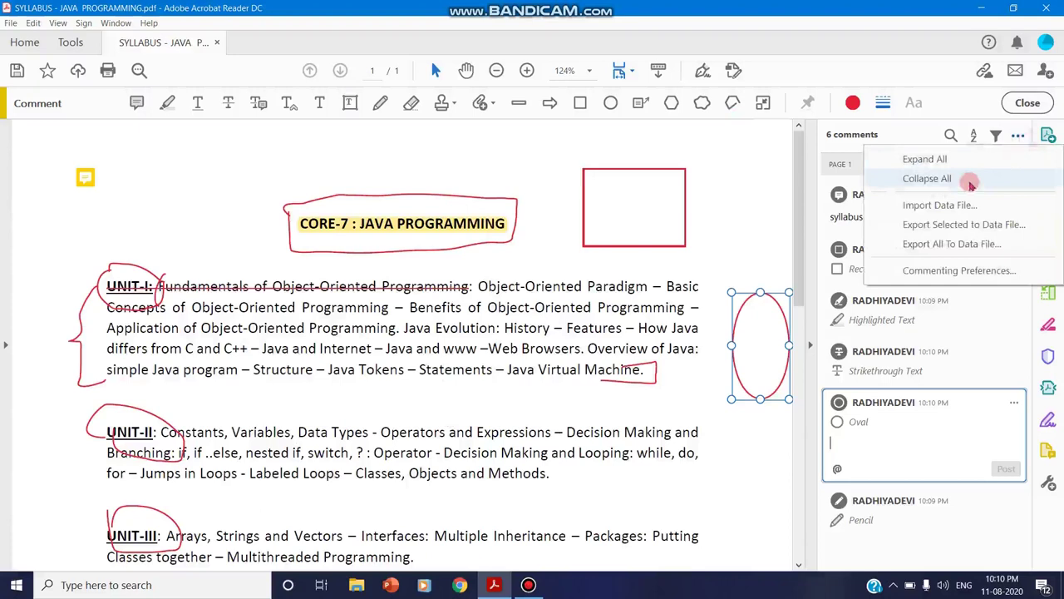
left_click(967, 173)
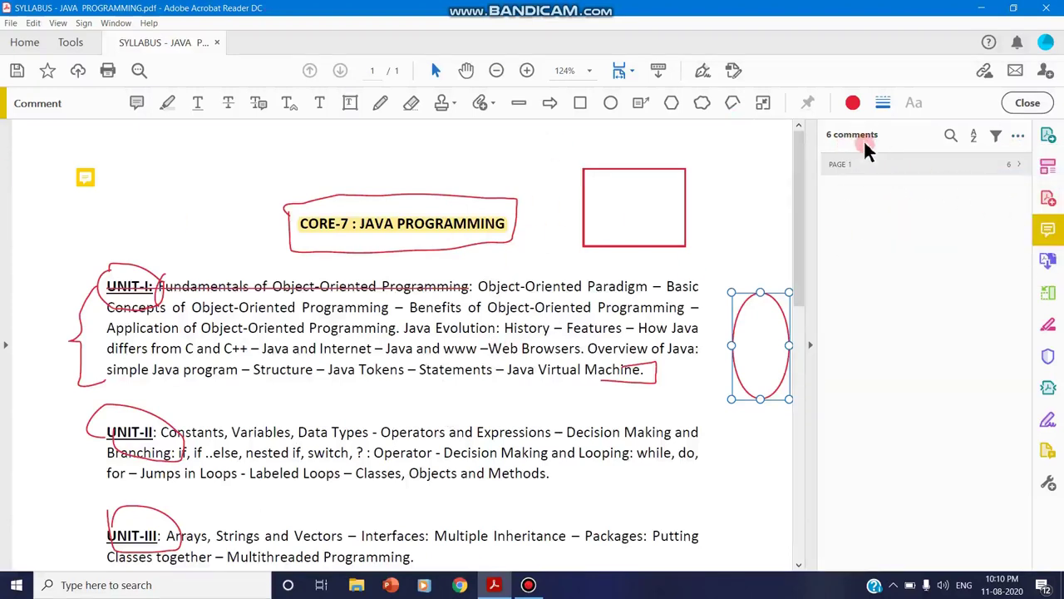
left_click(382, 103)
left_click(858, 164)
left_click(799, 188)
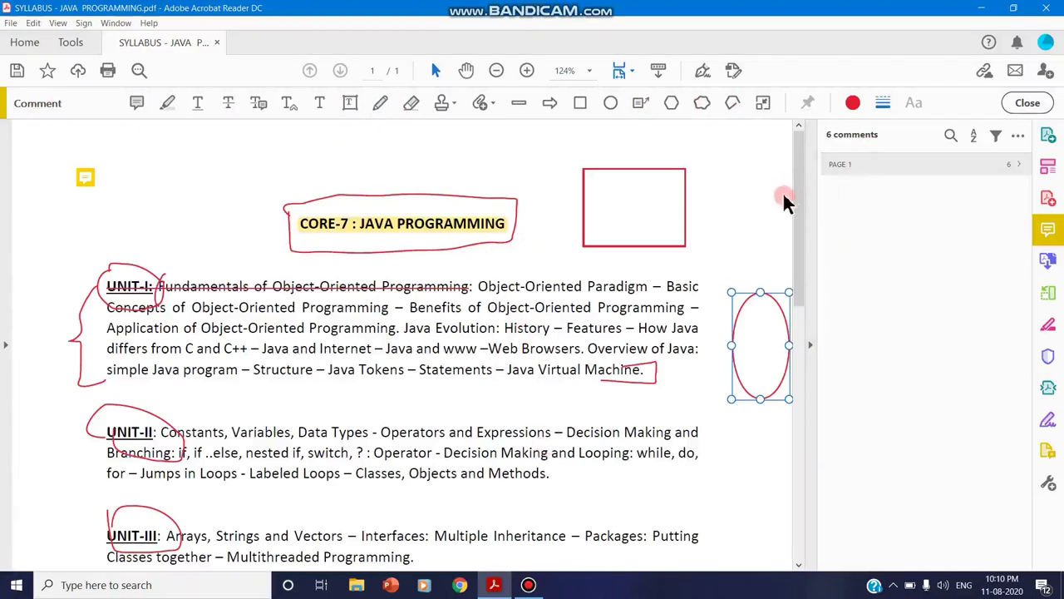